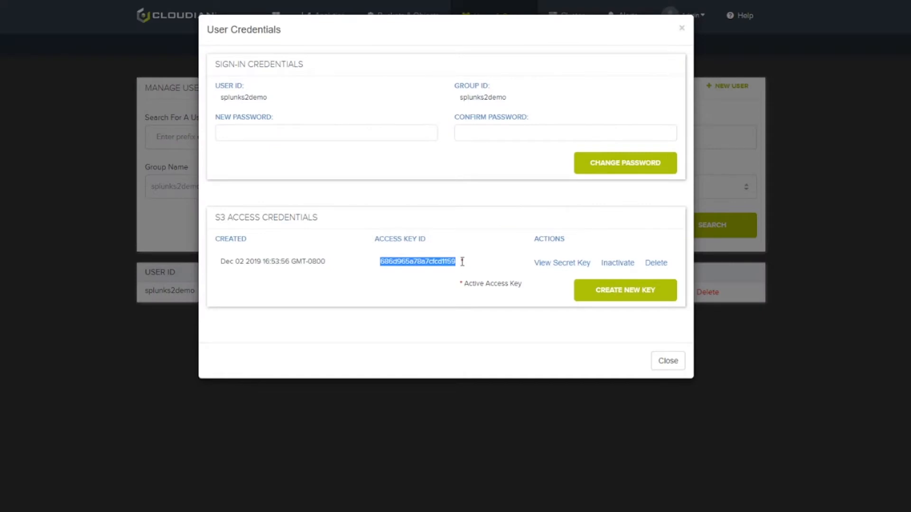
View the S3 secret key of the splunks2demo user and close the user credentials.
{"action": "left_click", "coordinate": [549, 264]}
{"action": "left_click", "coordinate": [509, 76]}
{"action": "left_click", "coordinate": [665, 359]}
Create a bucket named s3splunks2demo for the splunks2demo user in region west with the RF3-QUORUM storage policy, and open it.
{"action": "left_click", "coordinate": [651, 293]}
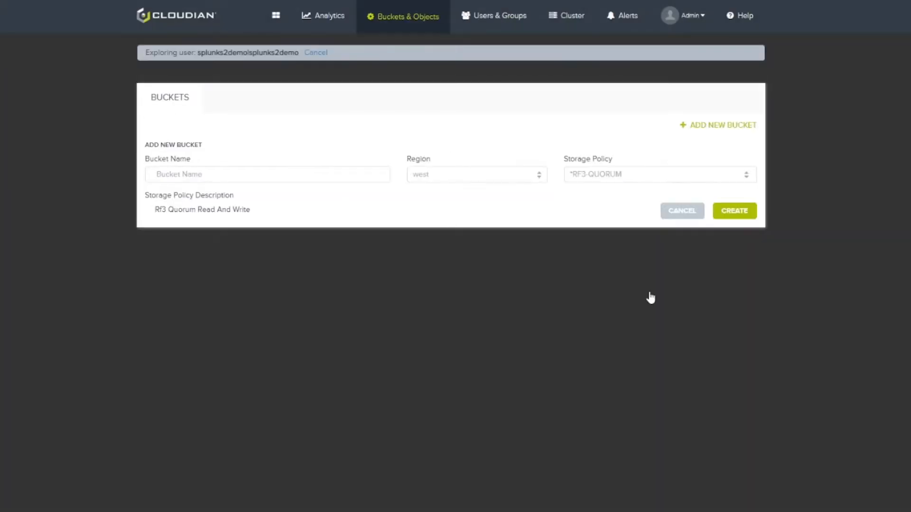
{"action": "left_click", "coordinate": [282, 175]}
{"action": "type", "text": "s3"}
{"action": "key", "text": "Down"}
{"action": "key", "text": "Down"}
{"action": "key", "text": "Return"}
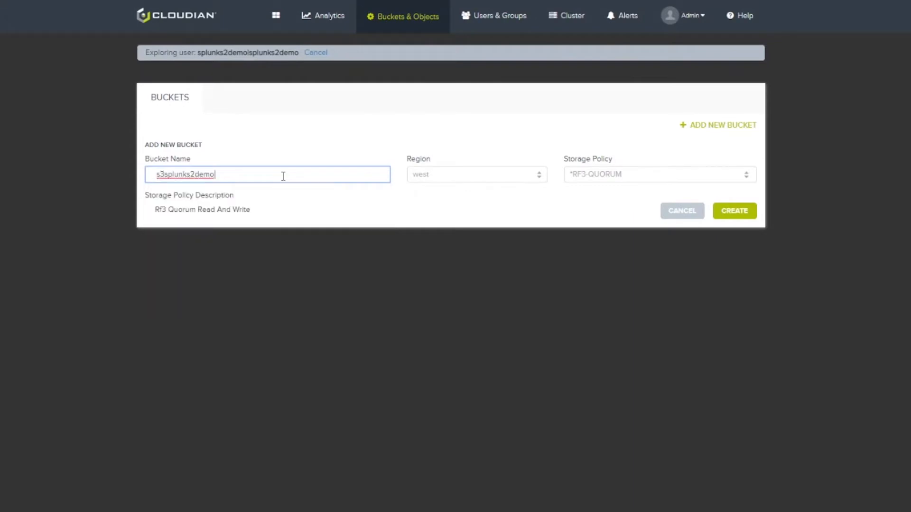
{"action": "left_click", "coordinate": [735, 210]}
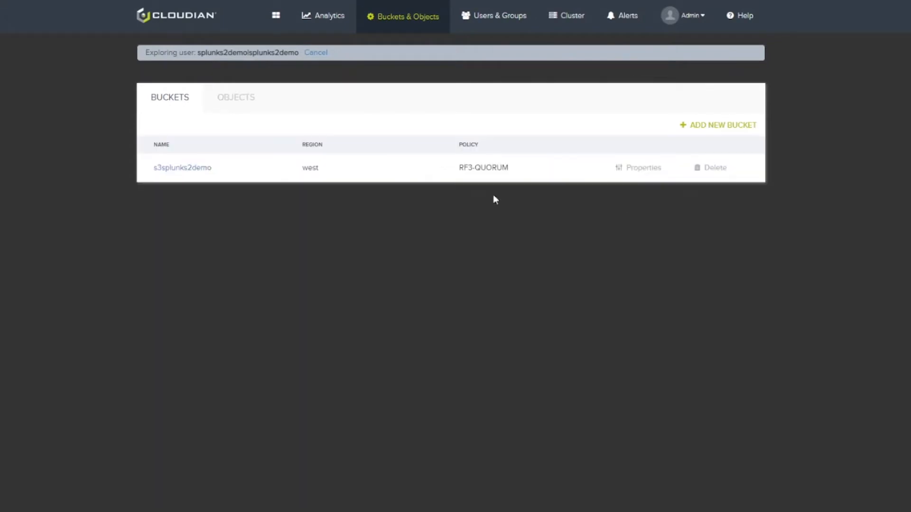
{"action": "left_click", "coordinate": [199, 170]}
{"action": "left_click", "coordinate": [199, 169]}
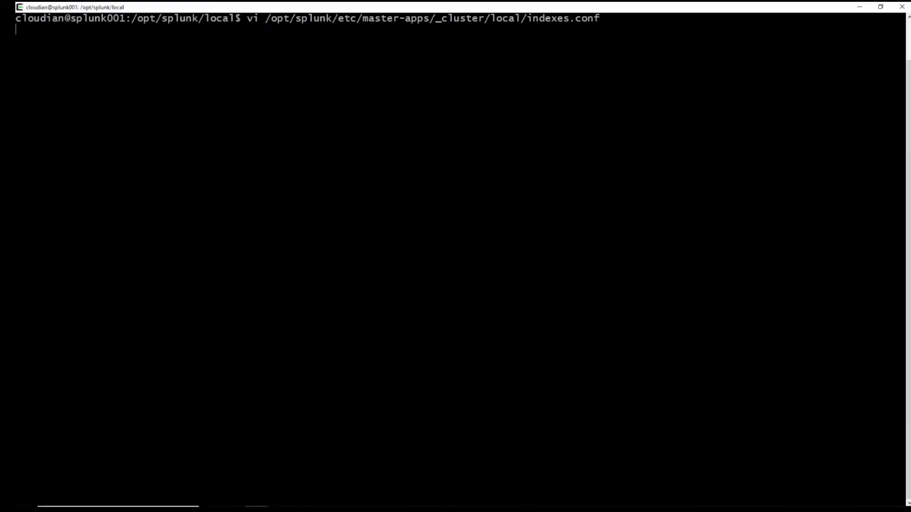
Append the s3splunks2demo remote volume, with its S3 access and secret keys, and the splunks2demo index stanza to the master-apps indexes.conf, and save it.
{"action": "key", "text": "Return"}
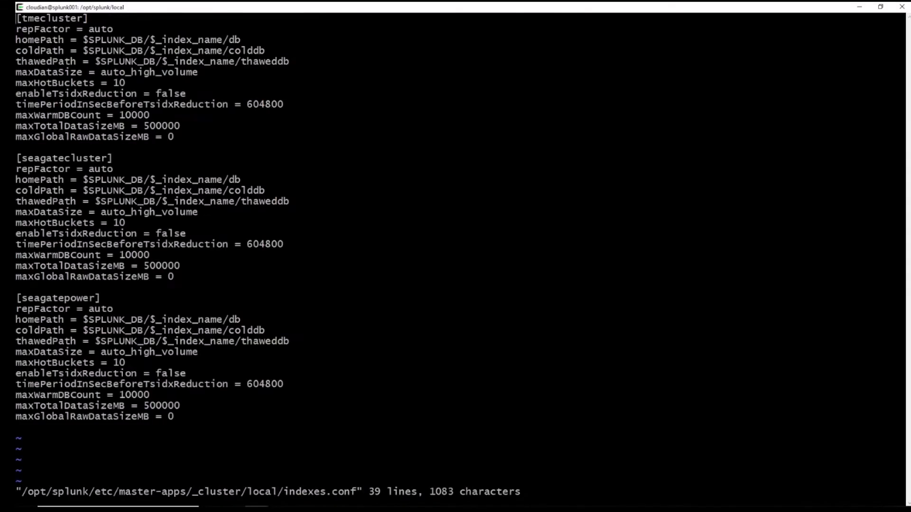
{"action": "key", "text": "shift+g"}
{"action": "key", "text": "o"}
{"action": "key", "text": "shift+Insert"}
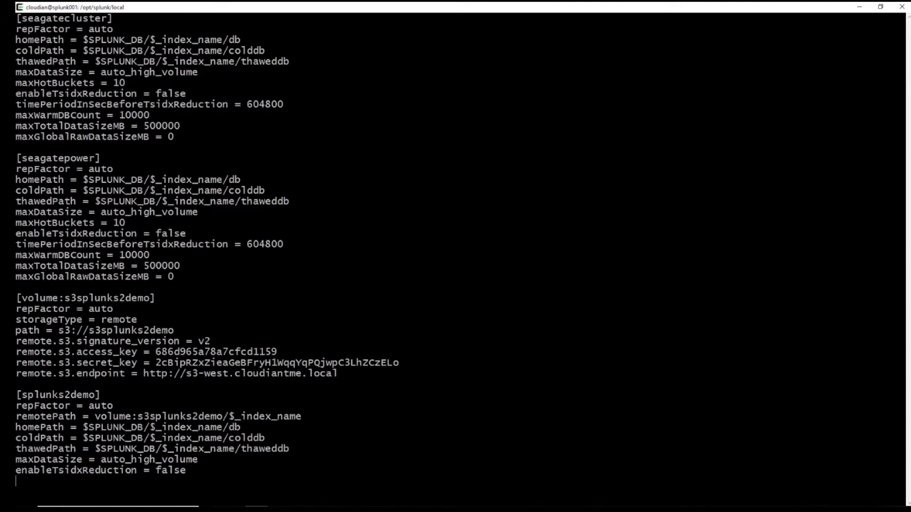
{"action": "type", "text": ":wq"}
{"action": "key", "text": "Return"}
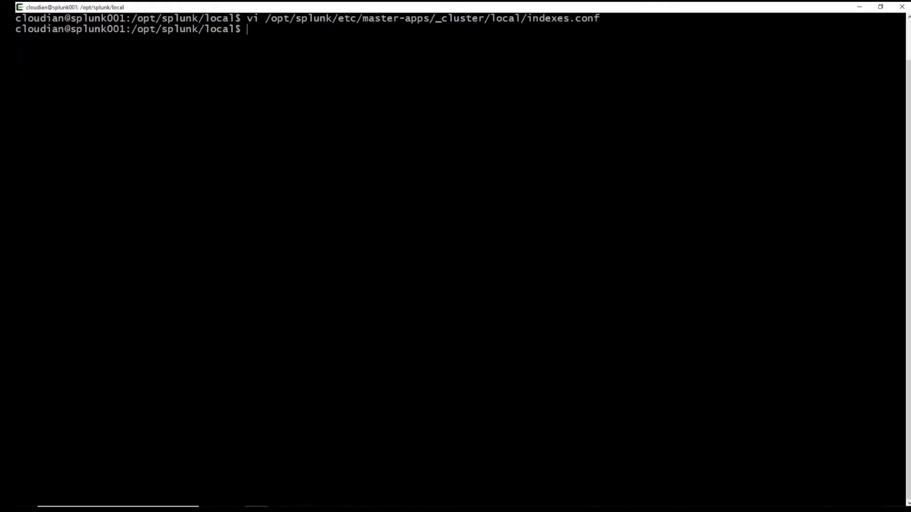
Run the push script from /opt/splunk/local on splunk001.
{"action": "type", "text": "./push"}
{"action": "key", "text": "Tab"}
{"action": "key", "text": "Return"}
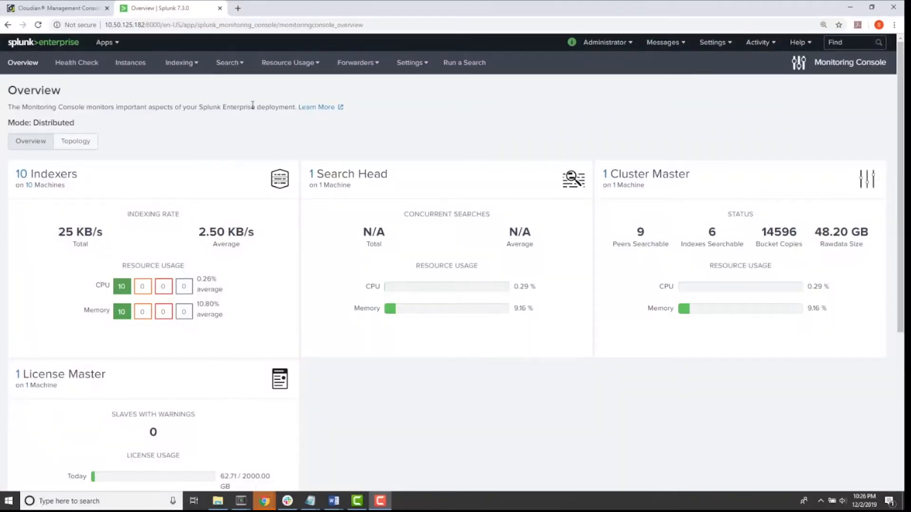
Show the Index Detail: Deployment view in the Splunk Monitoring Console for the splunks2demo index.
{"action": "left_click", "coordinate": [184, 66]}
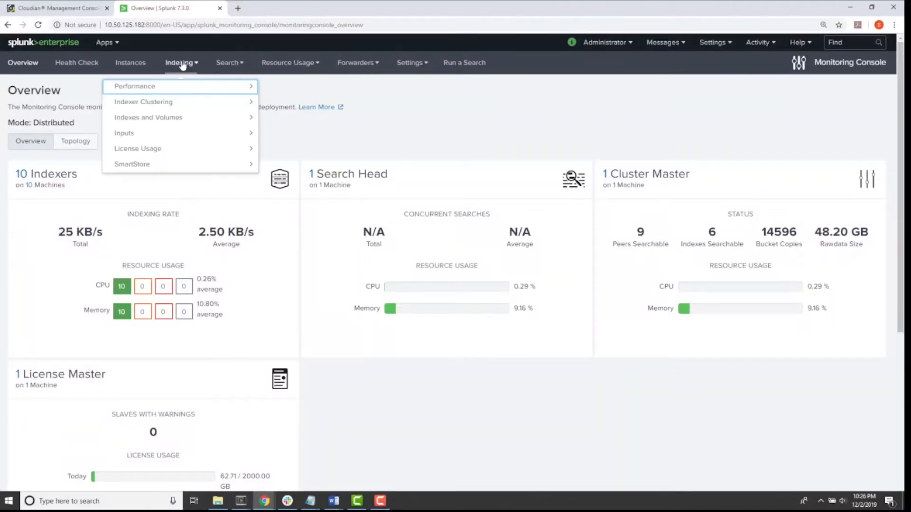
{"action": "left_click", "coordinate": [179, 119]}
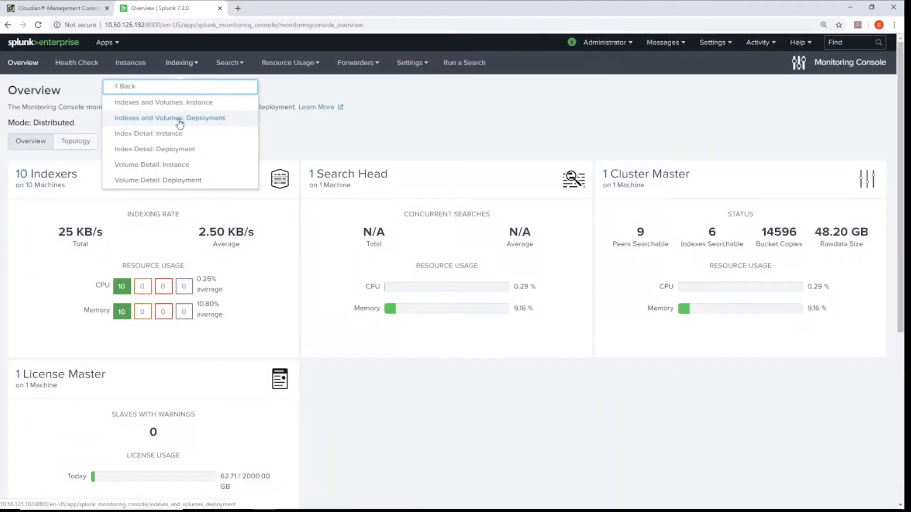
{"action": "left_click", "coordinate": [176, 149]}
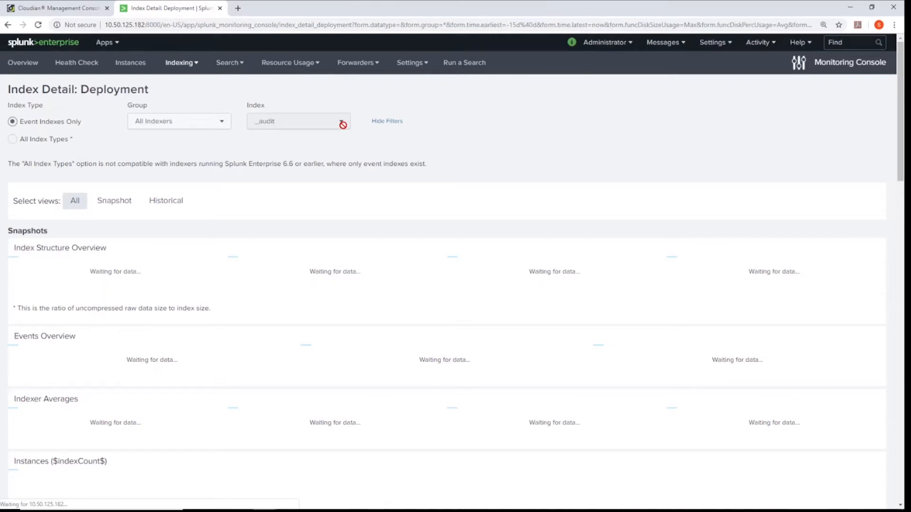
{"action": "left_click", "coordinate": [340, 127]}
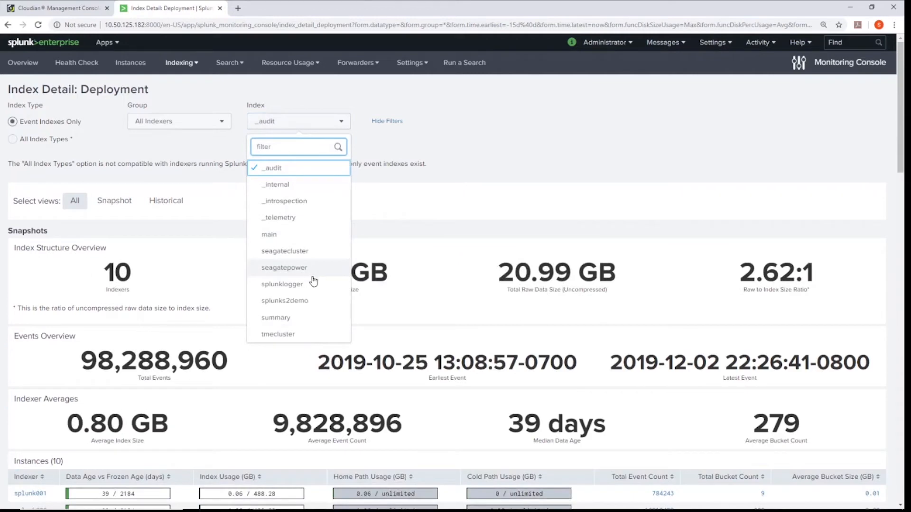
{"action": "left_click", "coordinate": [311, 301]}
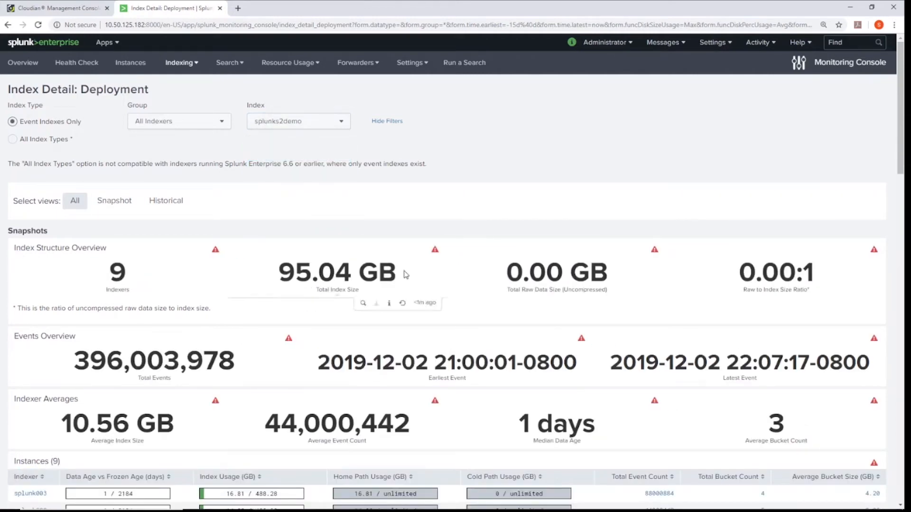
Switch to the splunk002 terminal and run ./cl-index-summary.sh for the splunks2demo index.
{"action": "left_click", "coordinate": [852, 10]}
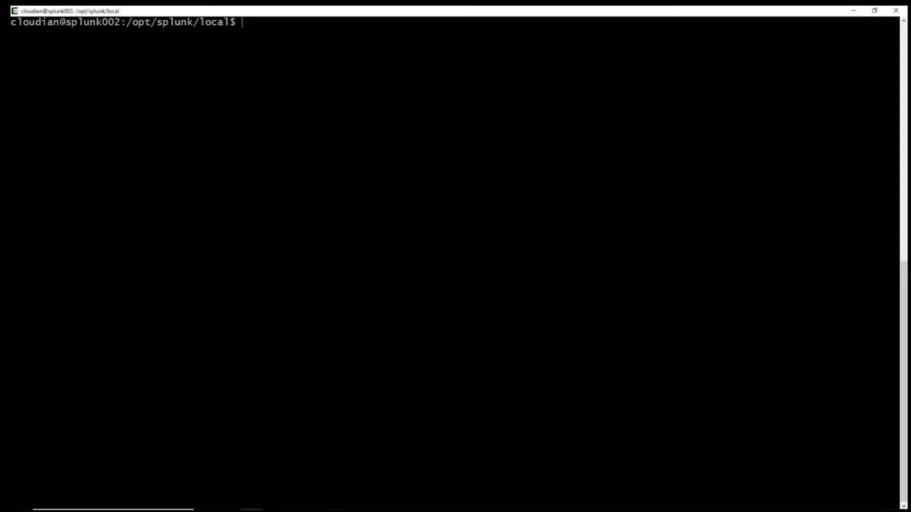
{"action": "type", "text": "./cl-index"}
{"action": "key", "text": "Tab"}
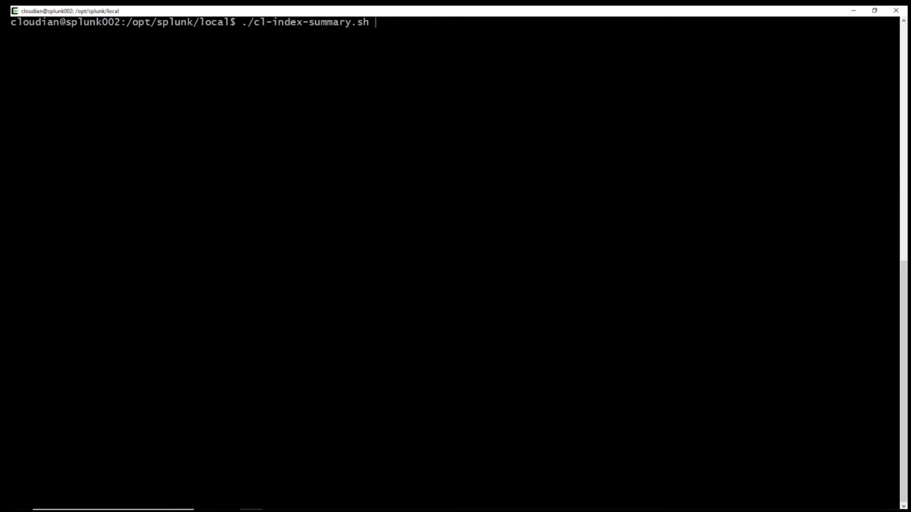
{"action": "type", "text": "splunks2demo"}
{"action": "key", "text": "Return"}
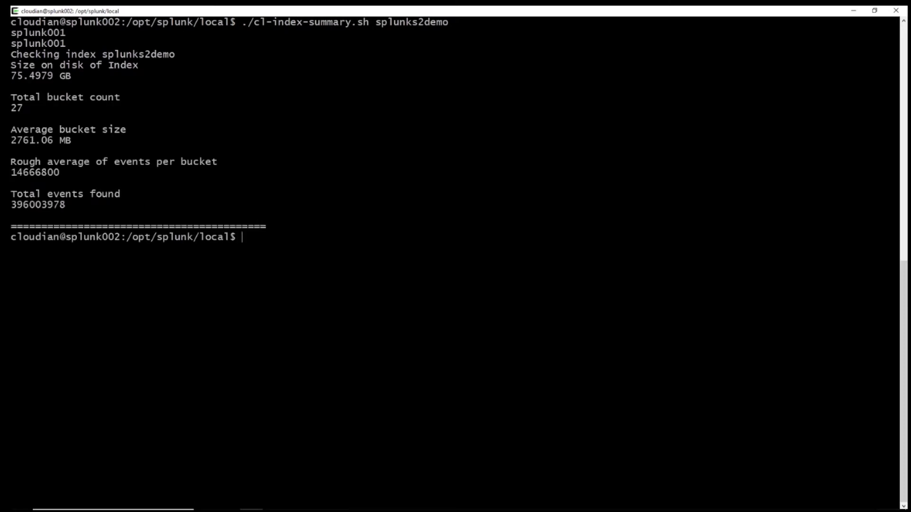
Check the disk usage of the splunks2demo index on each indexer with ./indexondisk.sh.
{"action": "type", "text": "./index"}
{"action": "key", "text": "Tab"}
{"action": "type", "text": "splunks2demo"}
{"action": "key", "text": "Return"}
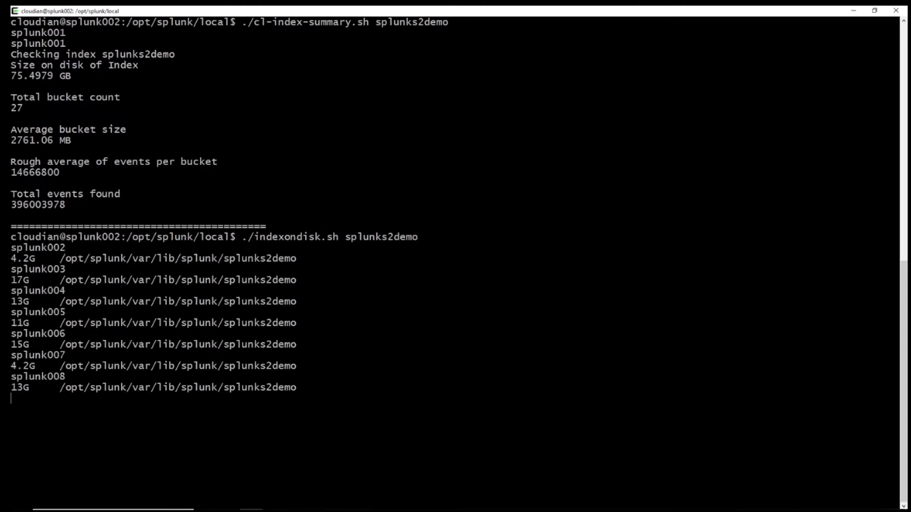
Count the hot and warm buckets of the splunks2demo index with ./cl-bucket-count.sh.
{"action": "type", "text": "./cl-bucket-cou"}
{"action": "key", "text": "Tab"}
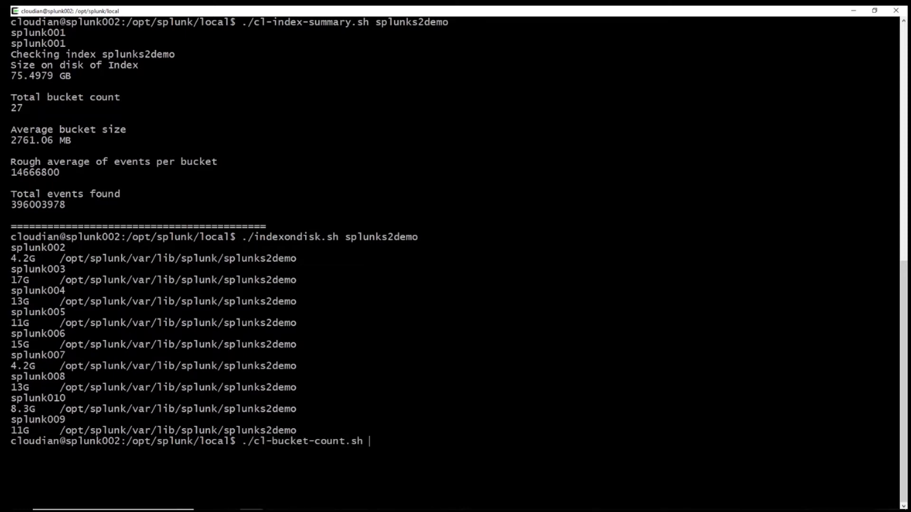
{"action": "type", "text": "splunks2demo"}
{"action": "key", "text": "Return"}
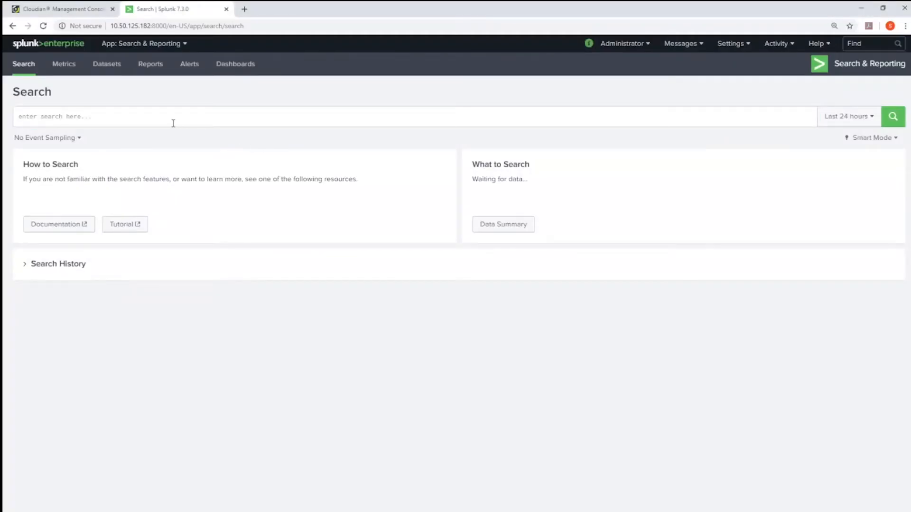
Search Splunk over the last 24 hours with the query index="splunks2demo" poseidon.
{"action": "right_click", "coordinate": [158, 114]}
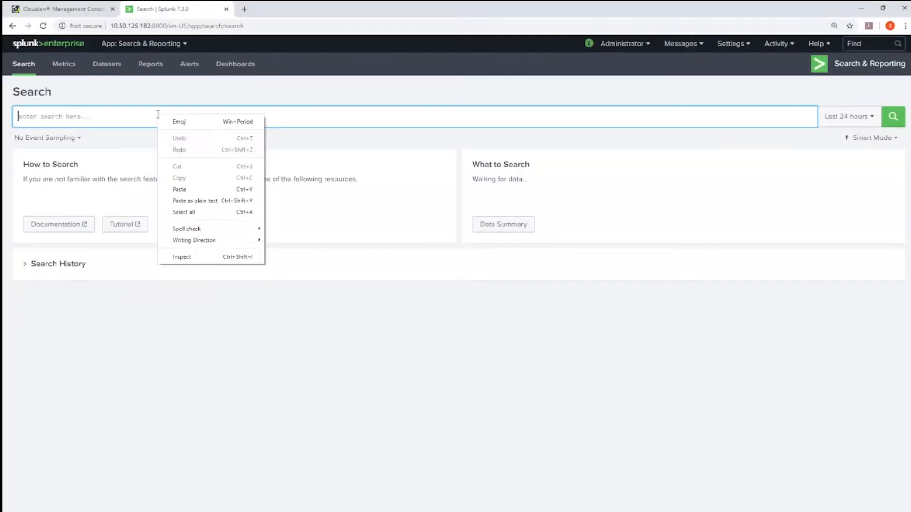
{"action": "left_click", "coordinate": [184, 189]}
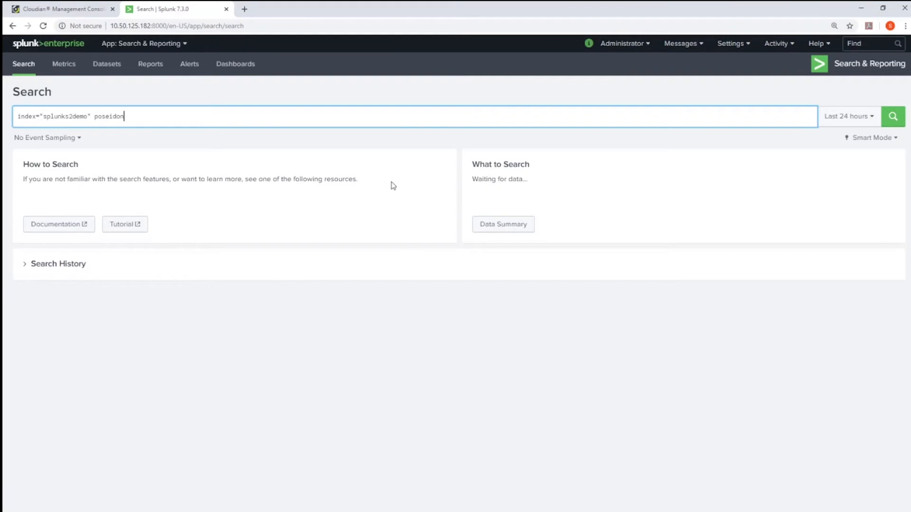
{"action": "left_click", "coordinate": [892, 122]}
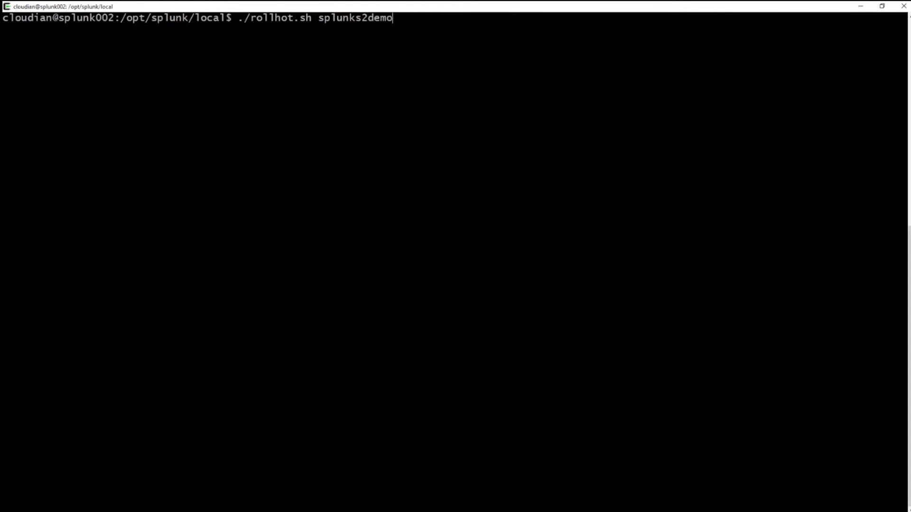
Roll the hot buckets of splunks2demo with ./rollhot.sh and recount its buckets with ./cl-bucket-count.sh.
{"action": "key", "text": "Return"}
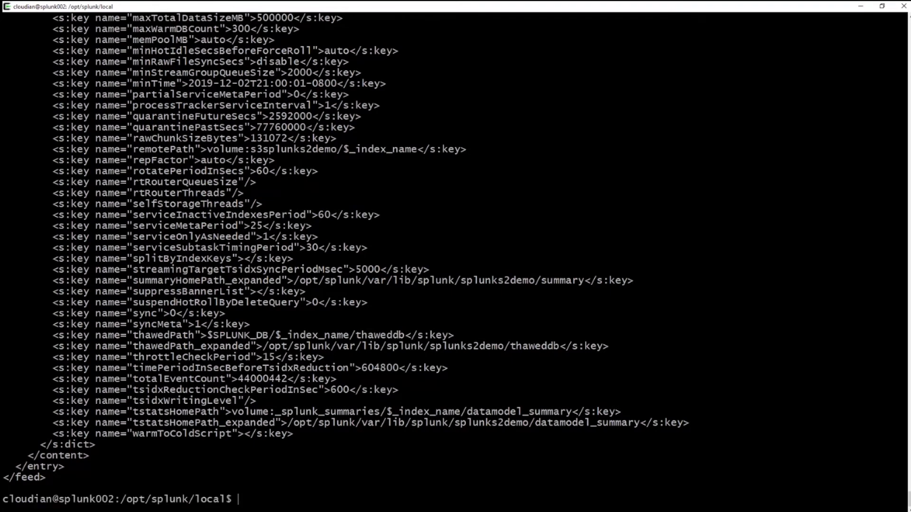
{"action": "type", "text": "./cl-bucket-"}
{"action": "type", "text": "cou"}
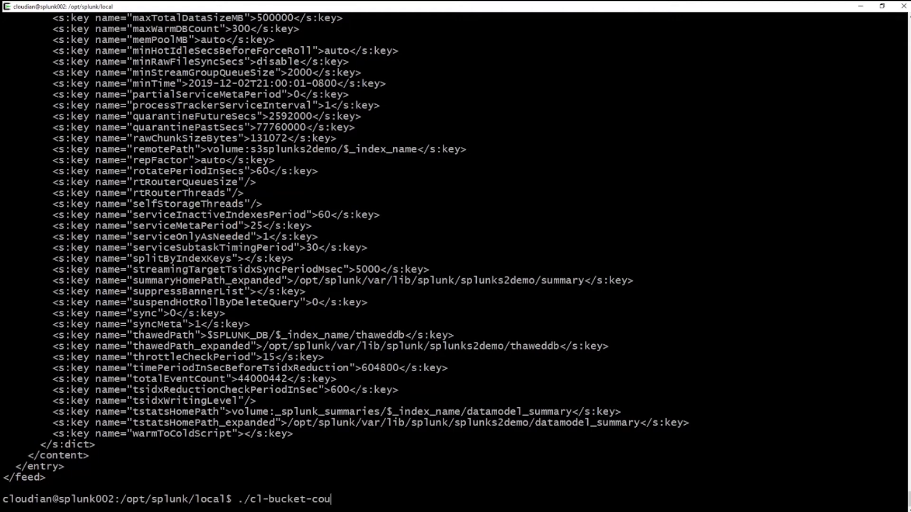
{"action": "type", "text": "nt.sh splunks2demo"}
{"action": "key", "text": "Return"}
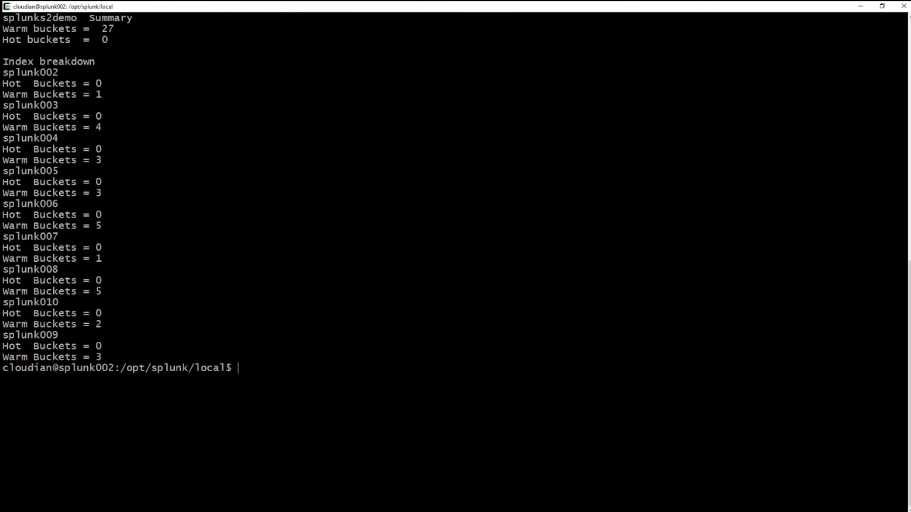
Evict the splunks2demo index's cached data by running ./cluster-evict splunks2demo.
{"action": "type", "text": "./cluster-evict splun"}
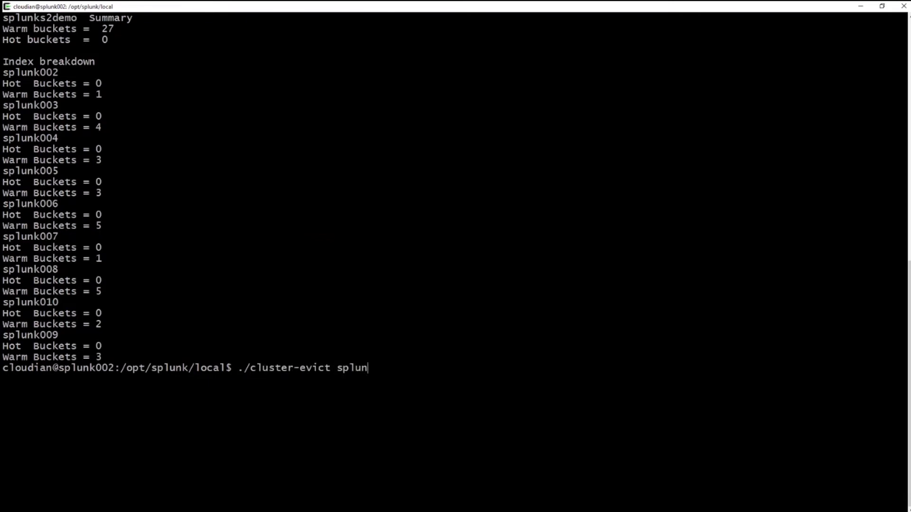
{"action": "type", "text": "ks2demo"}
{"action": "key", "text": "Return"}
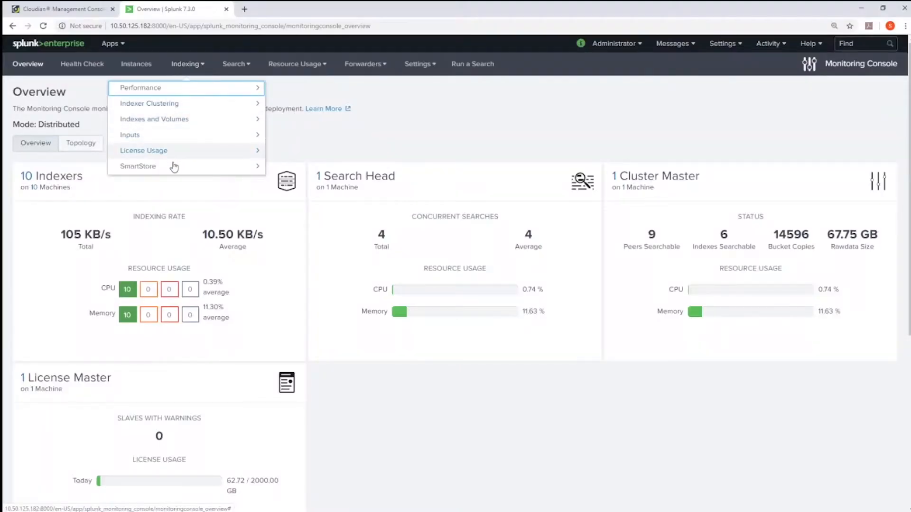
Open the SmartStore Activity: Deployment view and apply a real-time range with an earliest value of 10.
{"action": "left_click", "coordinate": [173, 167]}
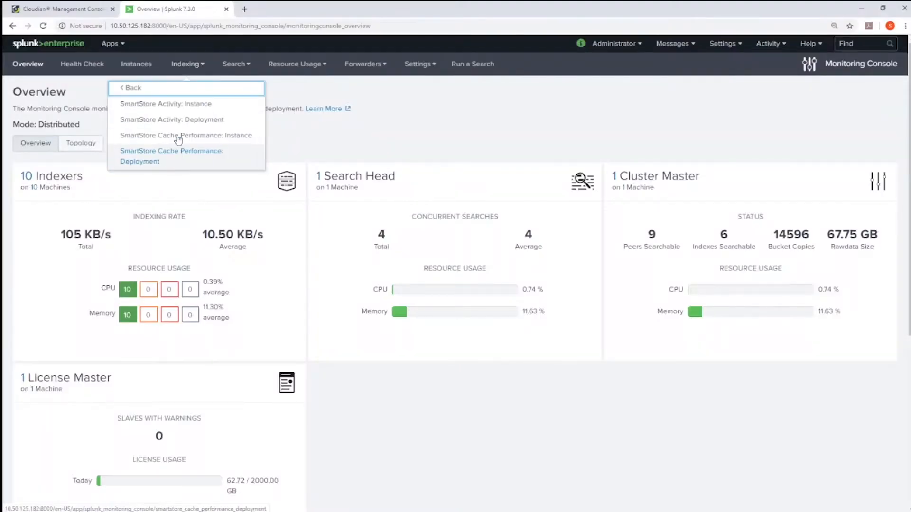
{"action": "left_click", "coordinate": [179, 121]}
{"action": "left_click", "coordinate": [188, 126]}
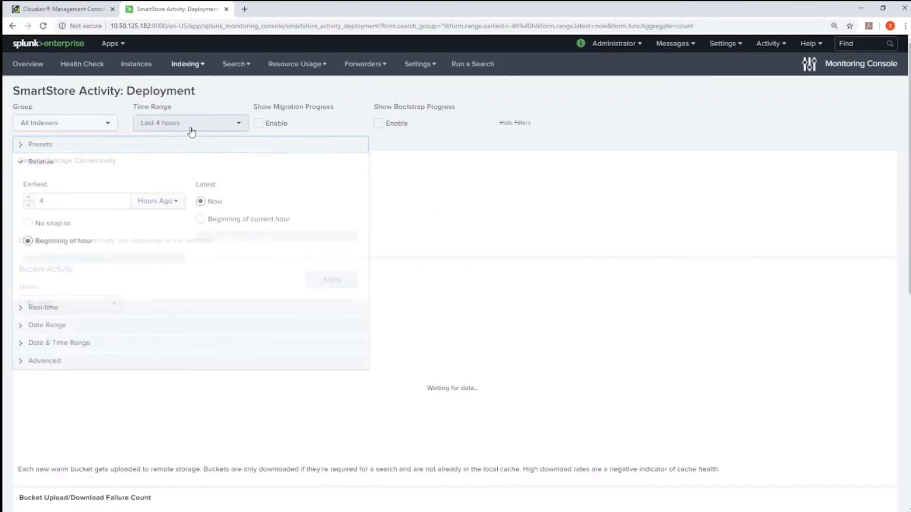
{"action": "left_click", "coordinate": [49, 309]}
{"action": "left_click", "coordinate": [76, 219]}
{"action": "key", "text": "BackSpace"}
{"action": "type", "text": "10"}
{"action": "left_click", "coordinate": [148, 227]}
{"action": "left_click", "coordinate": [161, 259]}
{"action": "left_click", "coordinate": [332, 259]}
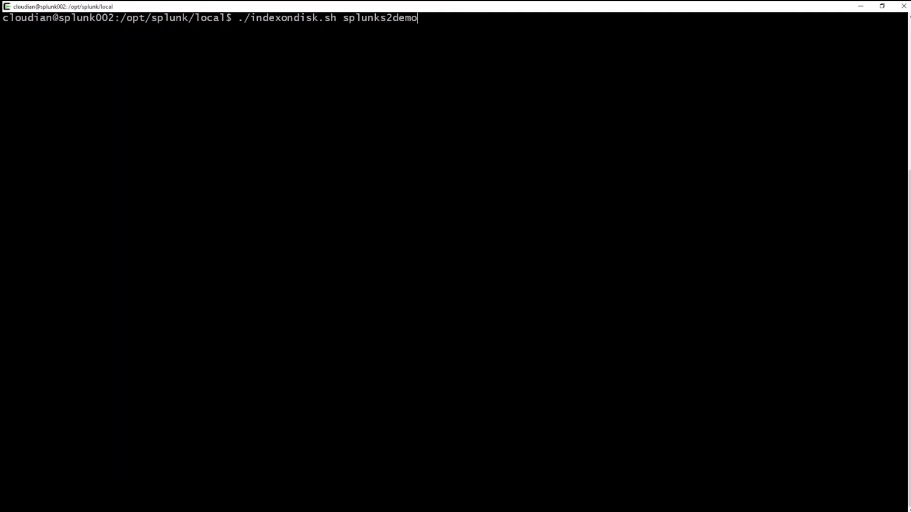
Check splunks2demo's disk usage with ./indexondisk.sh and show that index in the Monitoring Console's Index Detail: Deployment view.
{"action": "key", "text": "Return"}
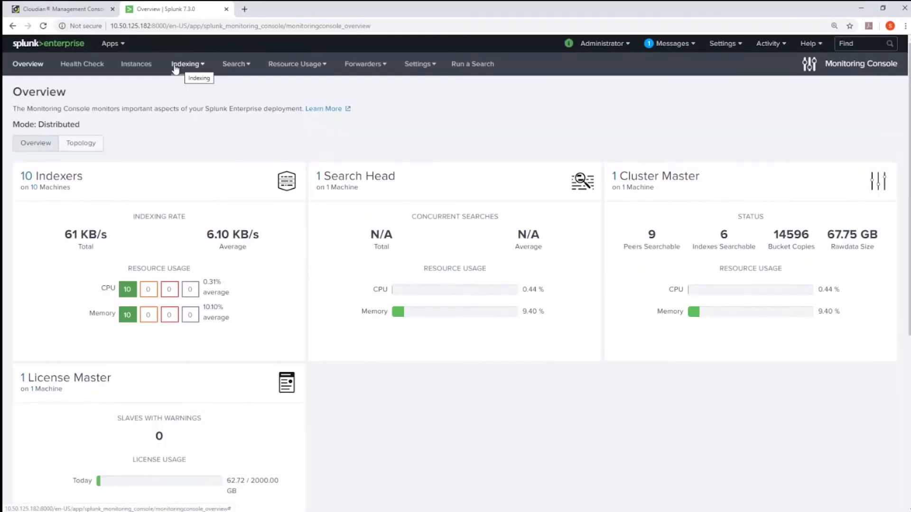
{"action": "left_click", "coordinate": [175, 66]}
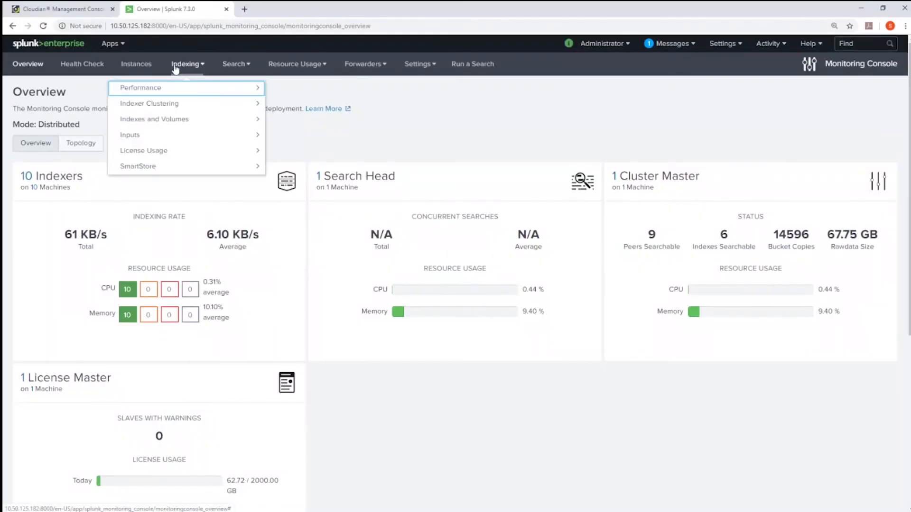
{"action": "left_click", "coordinate": [181, 119]}
{"action": "left_click", "coordinate": [183, 152]}
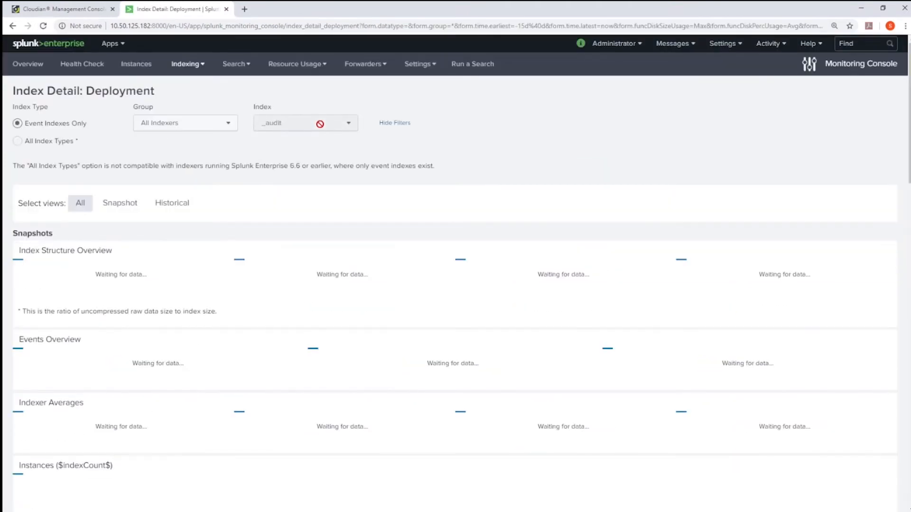
{"action": "left_click", "coordinate": [320, 124]}
{"action": "left_click", "coordinate": [310, 306]}
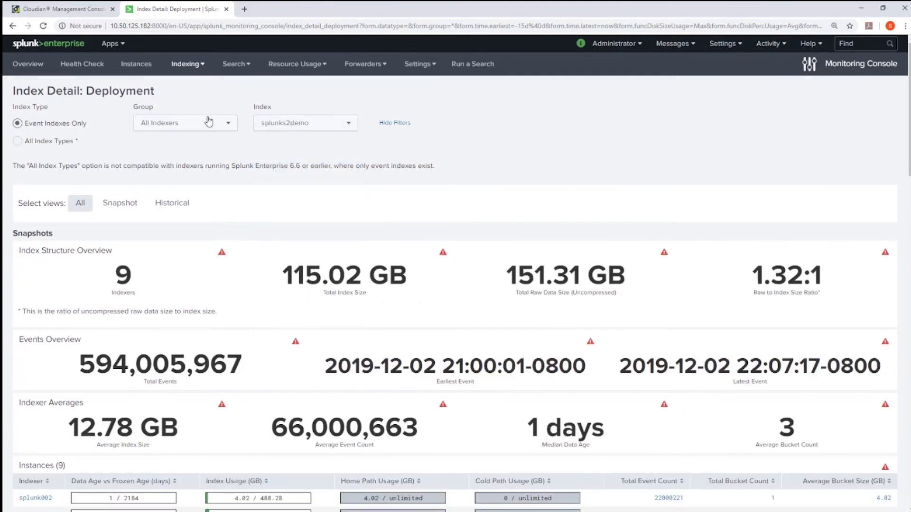
Switch to the Cloudian Management Console, search for users in the splunks2demo group, and view that group's user's buckets.
{"action": "left_click", "coordinate": [79, 12]}
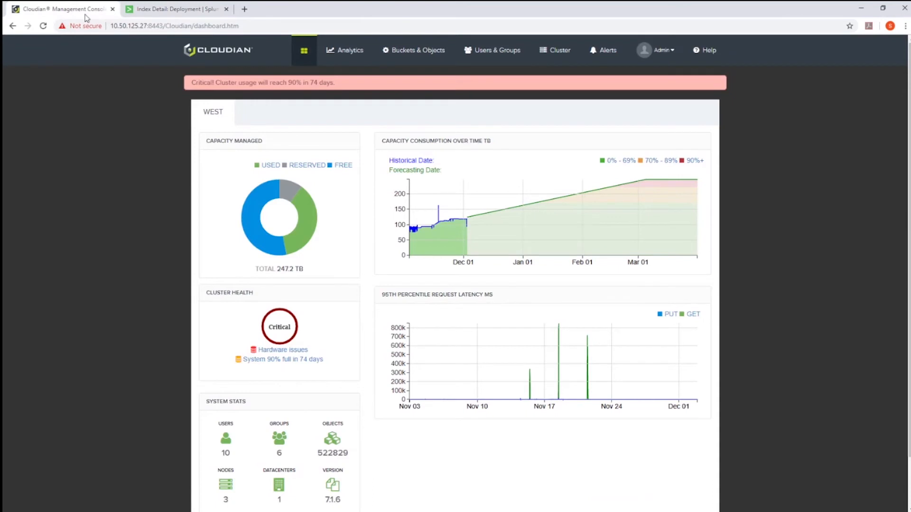
{"action": "left_click", "coordinate": [480, 52]}
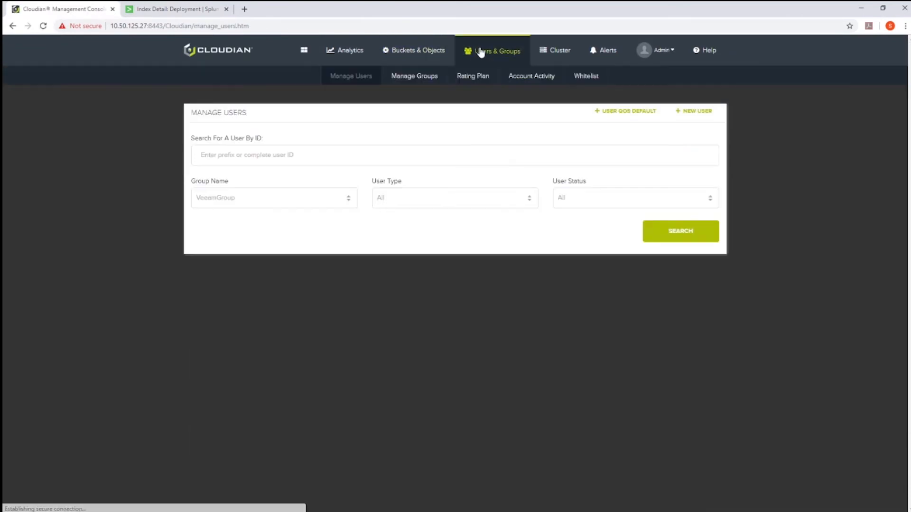
{"action": "left_click", "coordinate": [351, 201]}
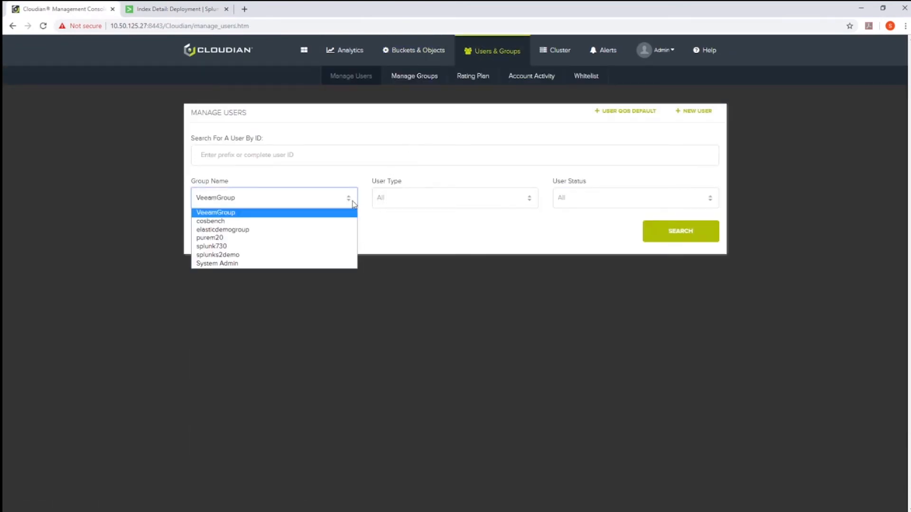
{"action": "left_click", "coordinate": [333, 255]}
{"action": "left_click", "coordinate": [669, 231]}
{"action": "left_click", "coordinate": [619, 291]}
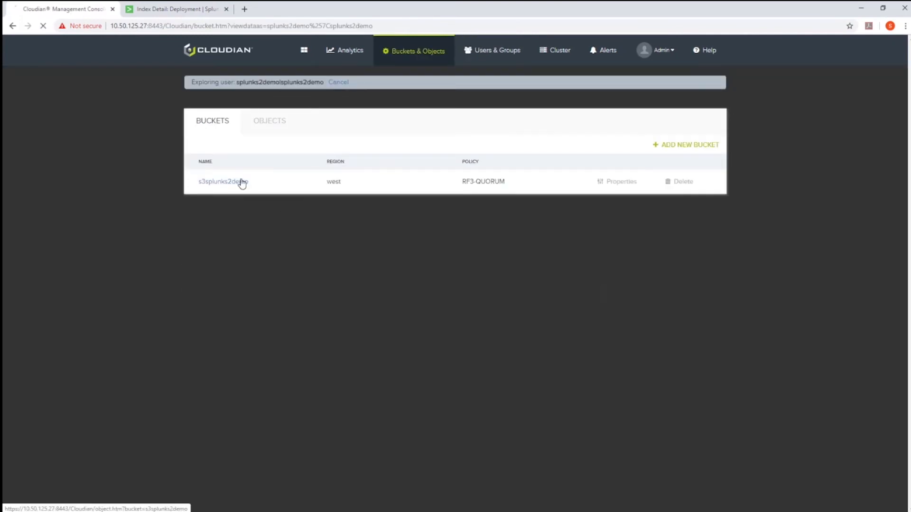
Browse the s3splunks2demo bucket through splunks2demo/db/1e/2b to the guidSplunk folder and examine its stored objects.
{"action": "left_click", "coordinate": [242, 182]}
{"action": "left_click", "coordinate": [238, 225]}
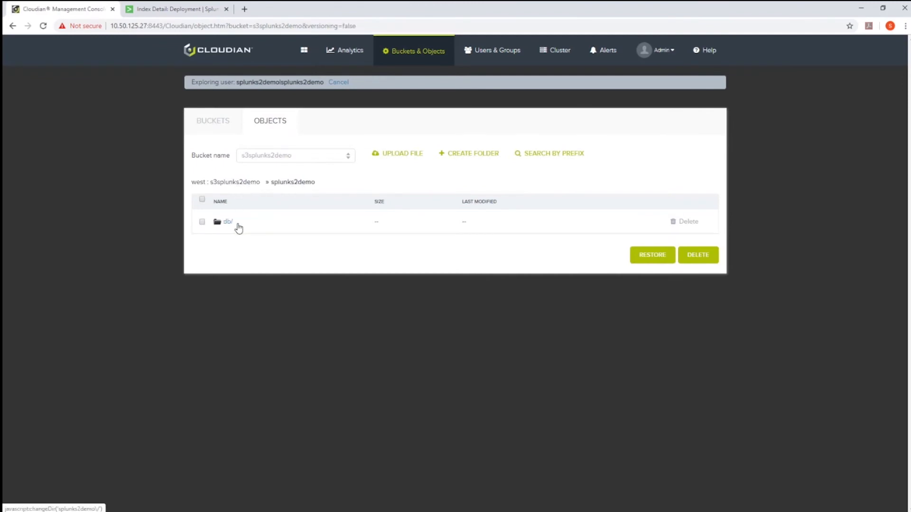
{"action": "left_click", "coordinate": [228, 223]}
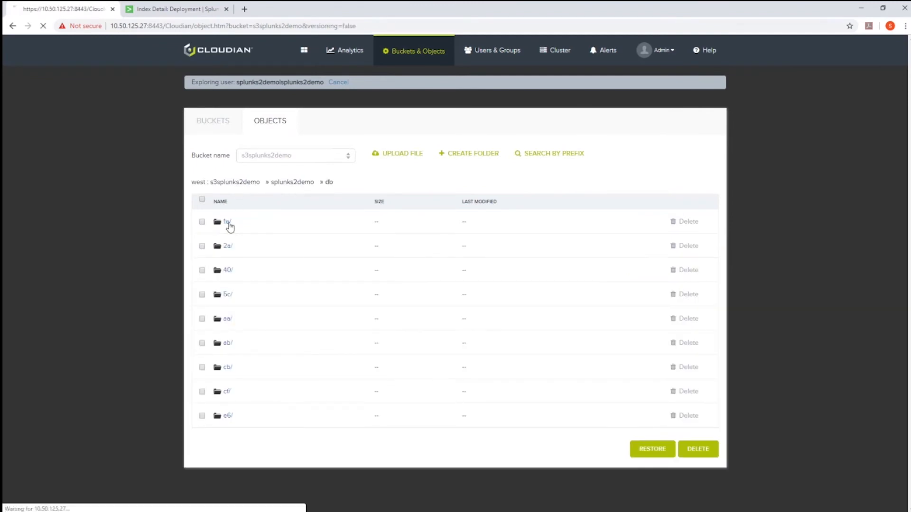
{"action": "left_click", "coordinate": [228, 222]}
{"action": "left_click", "coordinate": [228, 223]}
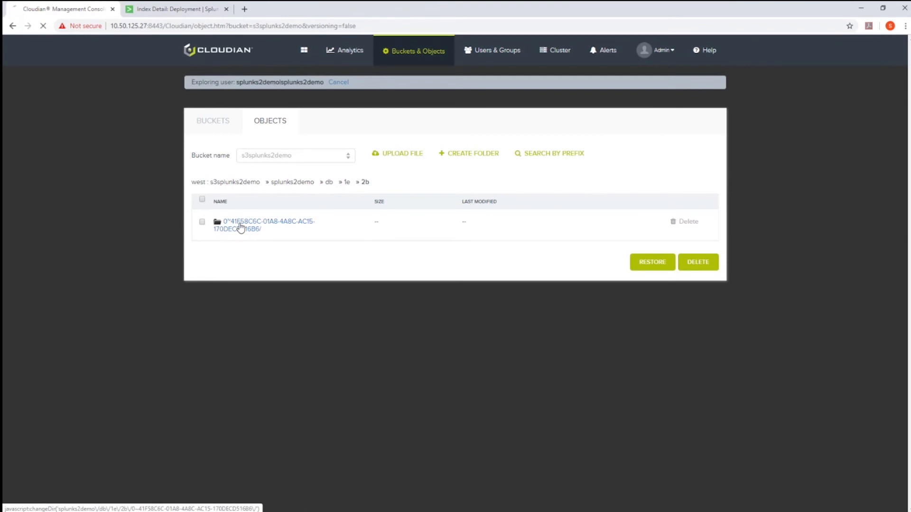
{"action": "left_click", "coordinate": [241, 226]}
{"action": "left_click", "coordinate": [240, 227]}
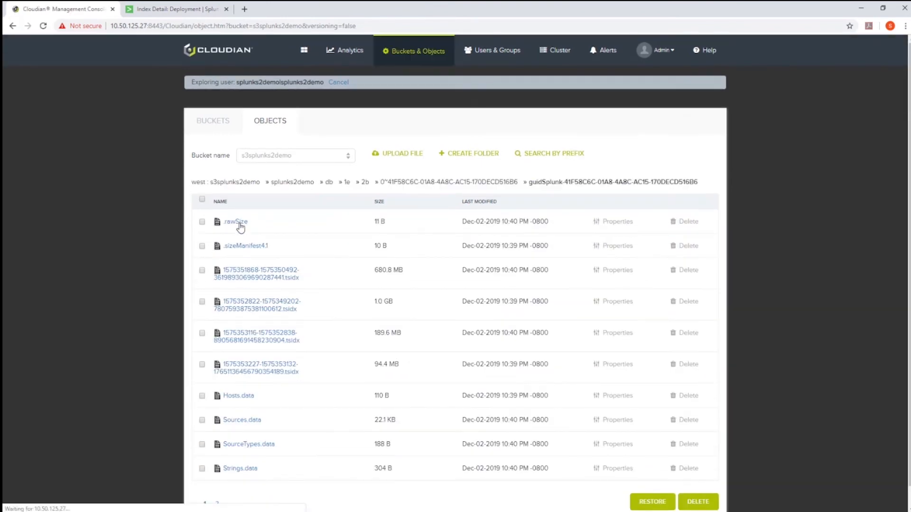
{"action": "scroll", "coordinate": [241, 226], "scroll_direction": "down", "scroll_amount": 1}
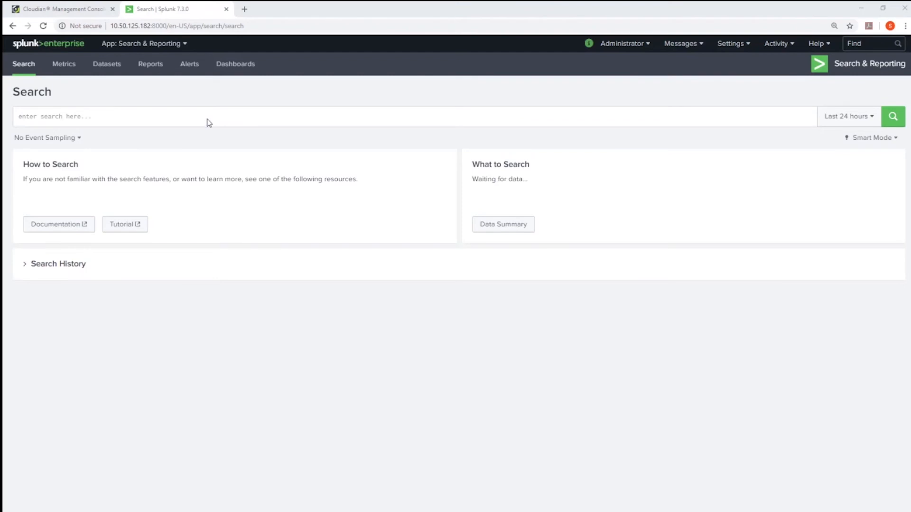
Switch to Splunk's Search & Reporting and run the search index="splunks2demo" poseidon.
{"action": "left_click", "coordinate": [208, 118]}
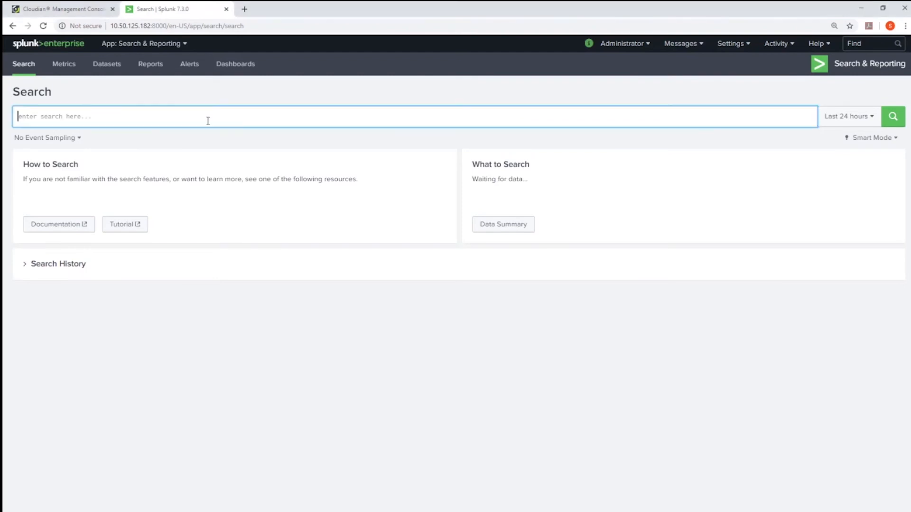
{"action": "type", "text": "index=\"splunks2demo\" poseidon"}
{"action": "left_click", "coordinate": [892, 117]}
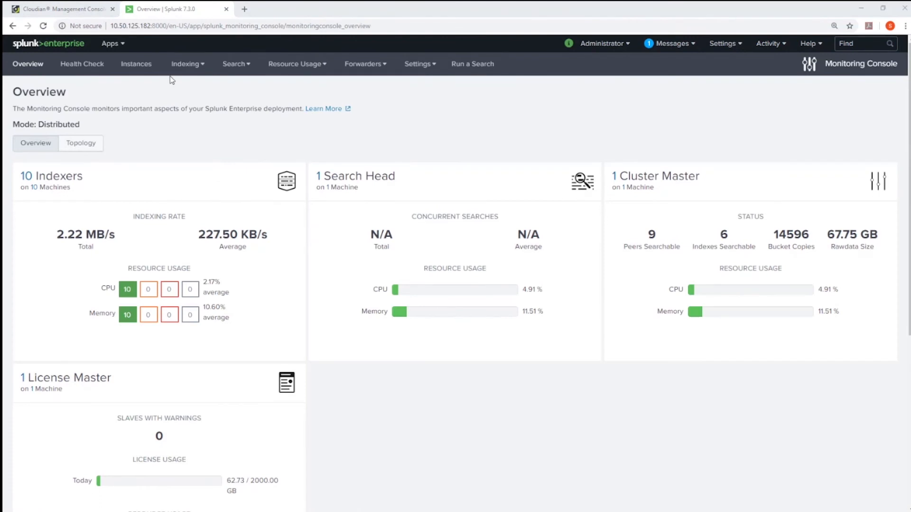
Show the Monitoring Console's SmartStore Activity: Deployment view with a real-time range starting 10 minutes ago.
{"action": "left_click", "coordinate": [186, 63]}
{"action": "left_click", "coordinate": [176, 166]}
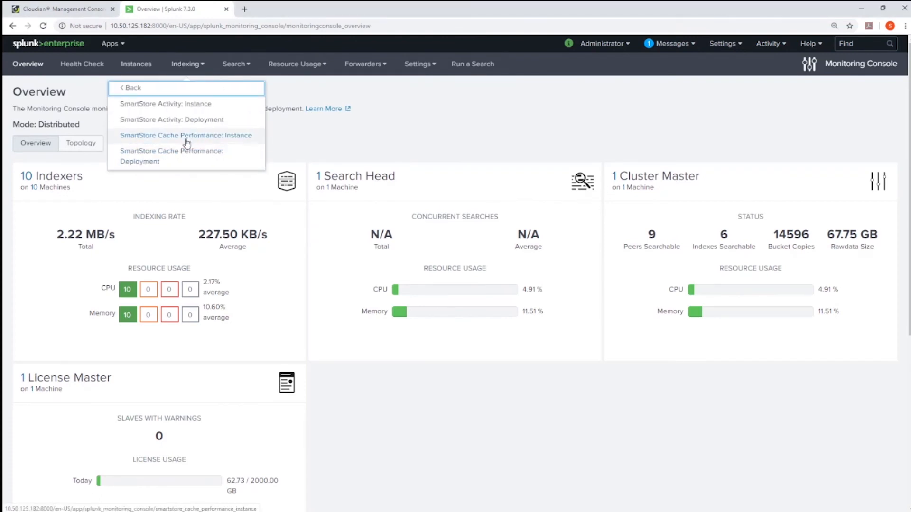
{"action": "left_click", "coordinate": [190, 121]}
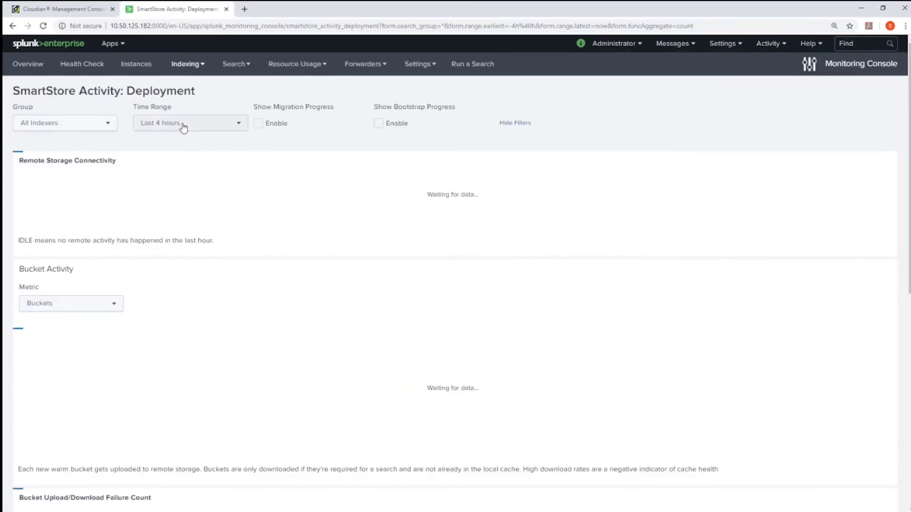
{"action": "left_click", "coordinate": [181, 124]}
{"action": "left_click", "coordinate": [43, 307]}
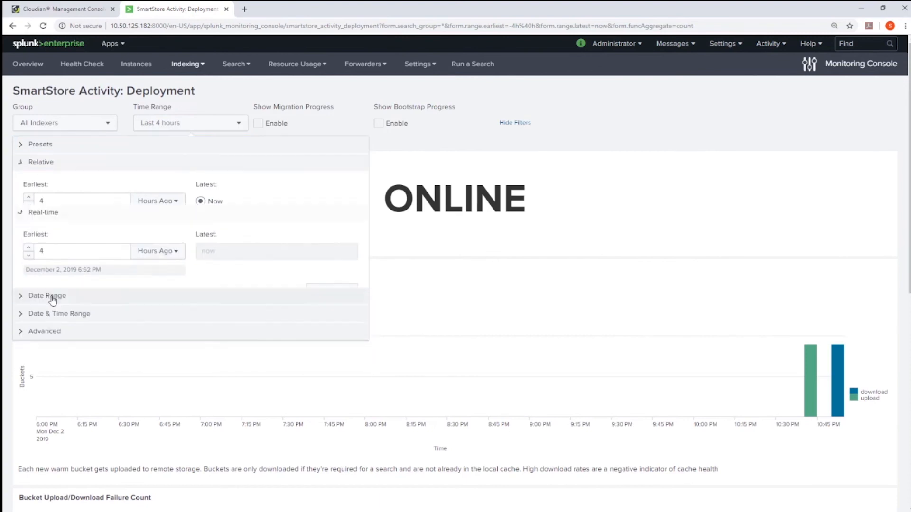
{"action": "left_click", "coordinate": [61, 217]}
{"action": "key", "text": "BackSpace"}
{"action": "type", "text": "10"}
{"action": "left_click", "coordinate": [157, 219]}
{"action": "left_click", "coordinate": [152, 254]}
{"action": "left_click", "coordinate": [332, 260]}
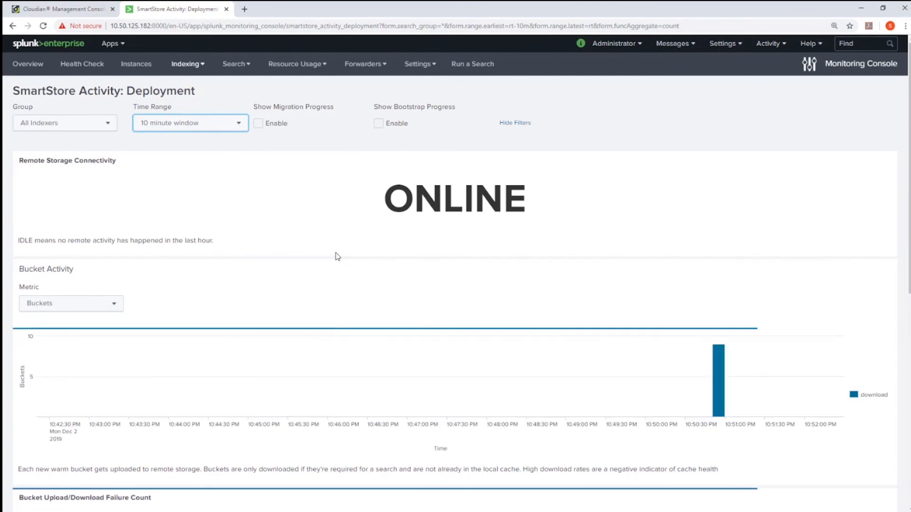
Open the SmartStore Cache Performance: Deployment view and examine its cache settings, evicted buckets and remote storage search overhead.
{"action": "left_click", "coordinate": [187, 65]}
{"action": "left_click", "coordinate": [171, 166]}
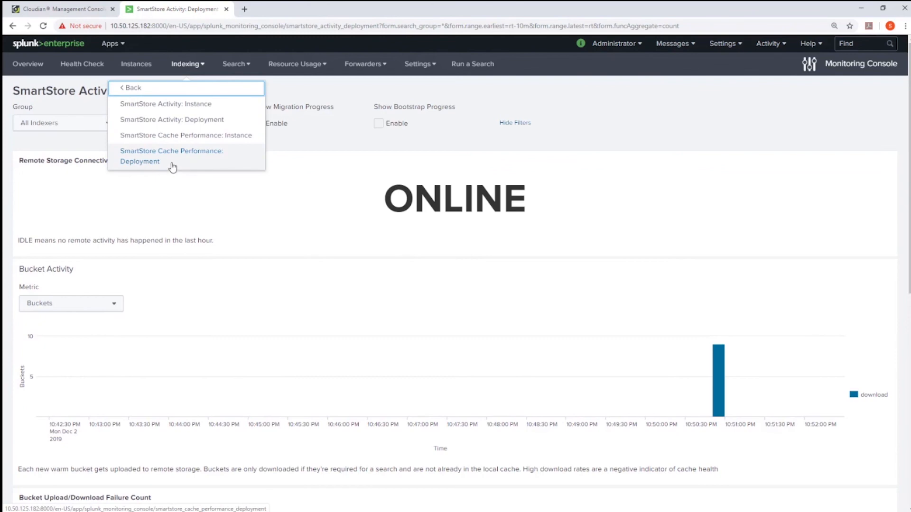
{"action": "left_click", "coordinate": [172, 163]}
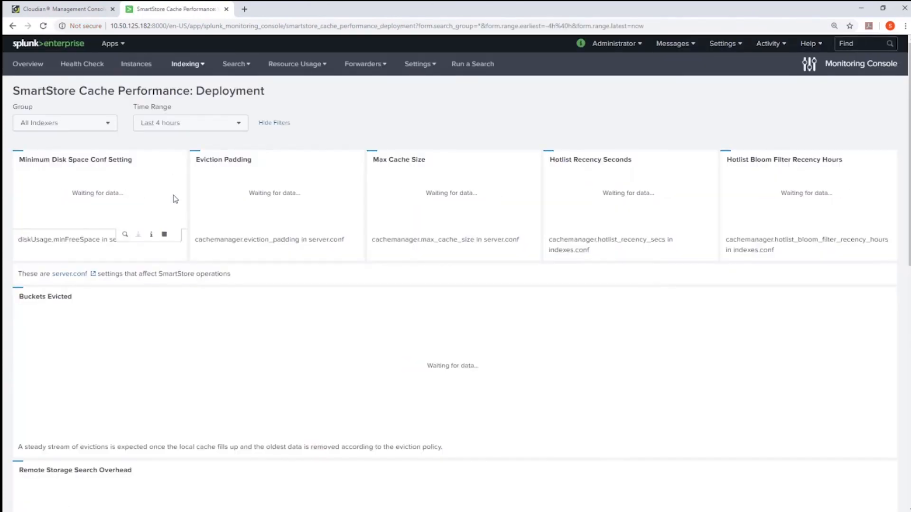
{"action": "scroll", "coordinate": [191, 228], "scroll_direction": "down", "scroll_amount": 5}
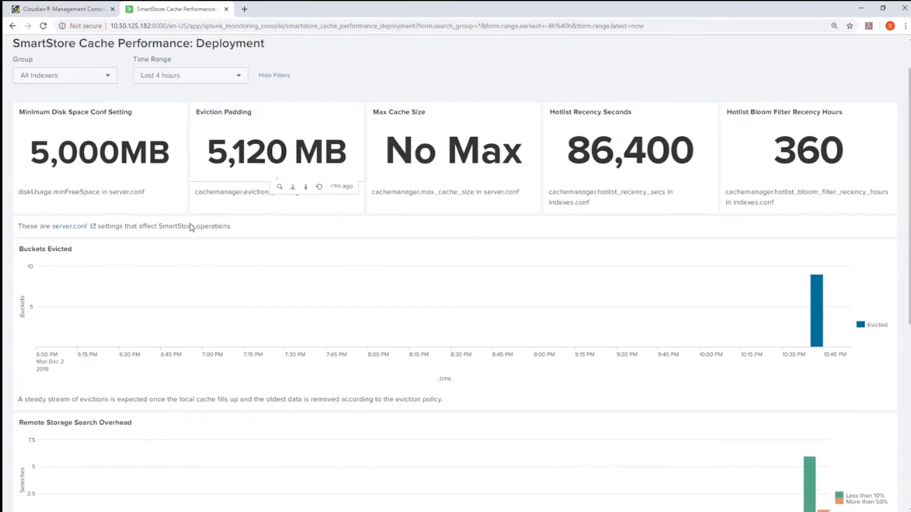
{"action": "scroll", "coordinate": [191, 228], "scroll_direction": "down", "scroll_amount": 2}
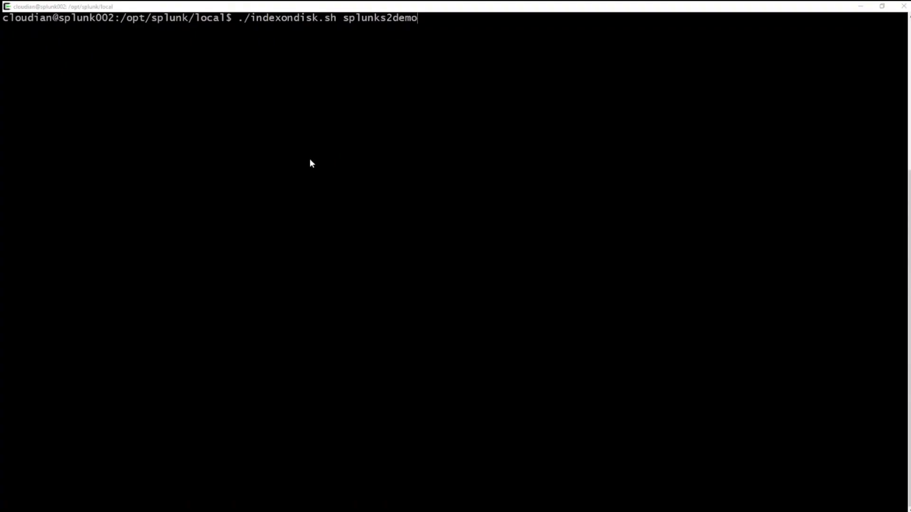
Switch to the terminal and check the index's disk usage on the indexers with ./indexondisk.sh splunks2demo.
{"action": "left_click", "coordinate": [309, 162]}
{"action": "key", "text": "Return"}
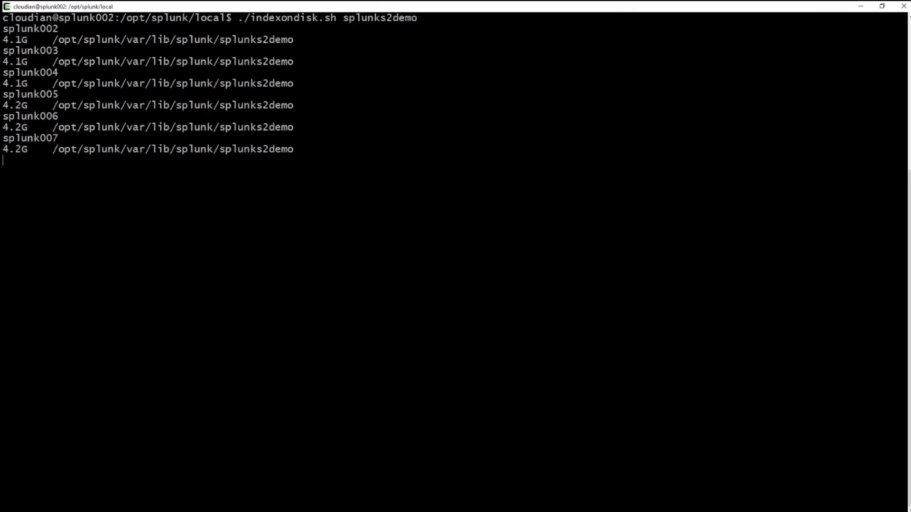